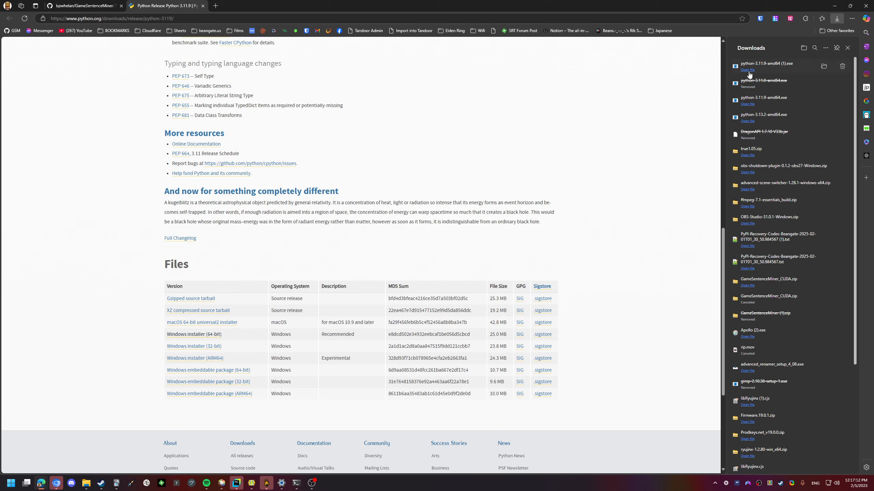
# - Install Python 3.11.9 (64-bit) from the downloaded installer with python.exe added to PATH, and close the old terminal window
pyautogui.click(748, 105)
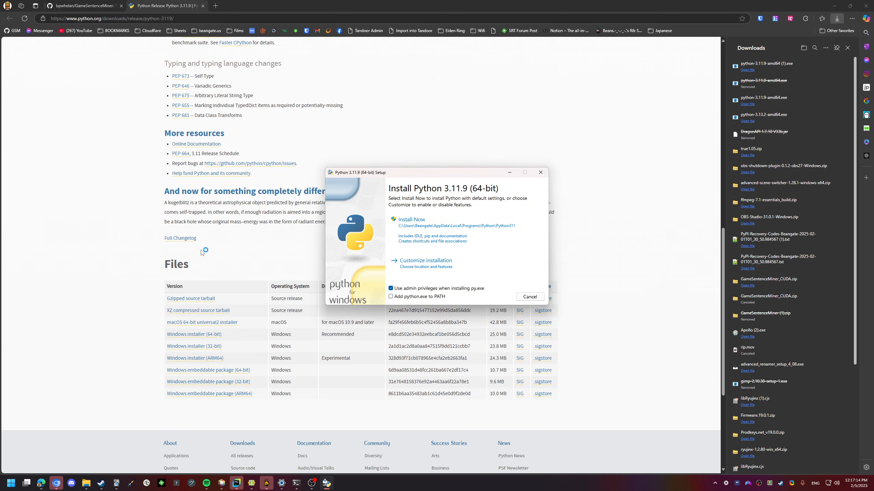
pyautogui.click(399, 297)
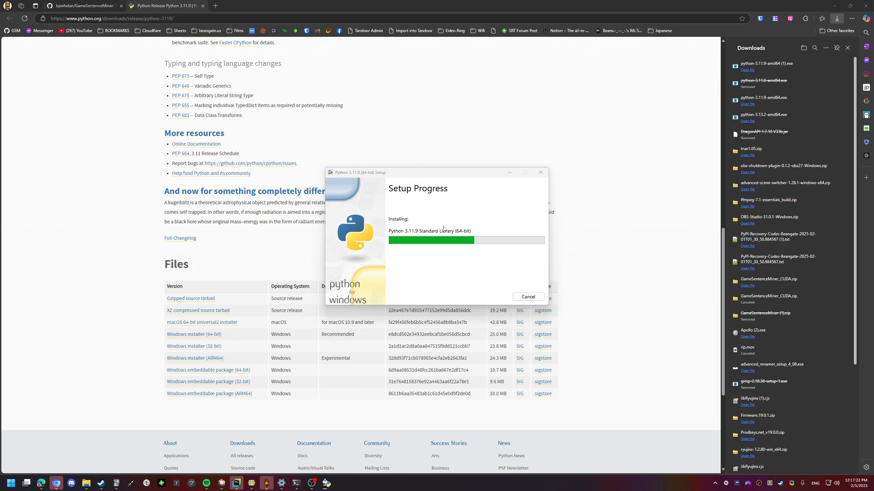
pyautogui.rightClick(297, 483)
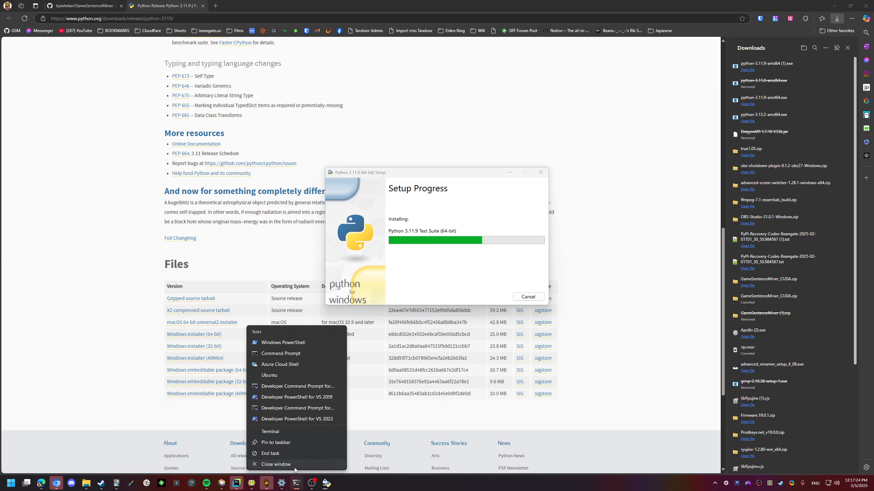
pyautogui.click(295, 468)
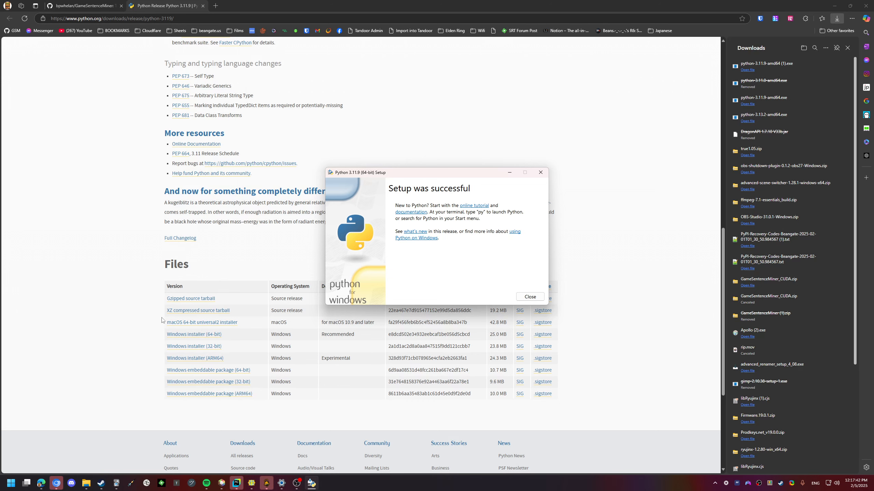
pyautogui.click(529, 297)
# - Open a new terminal, install the gamesentenceminer package with pip and run gamesentenceminer
pyautogui.press('super')
pyautogui.write('termina')
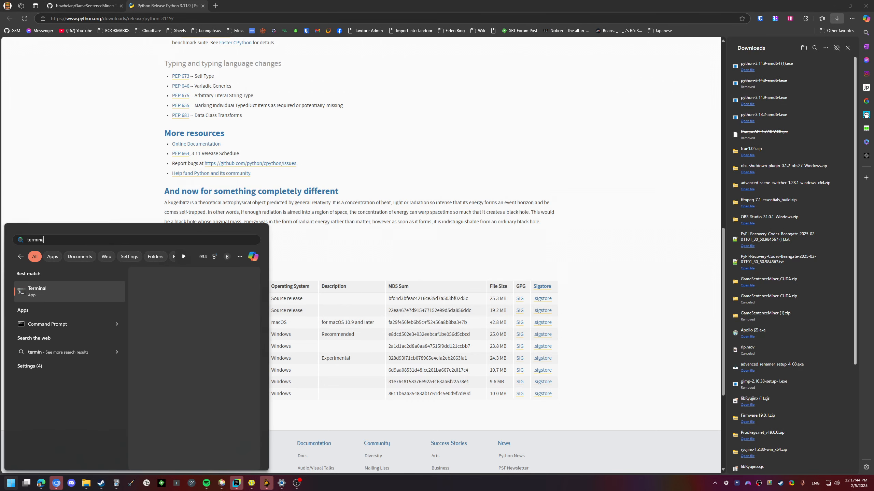
pyautogui.press('Return')
pyautogui.write('pip install ')
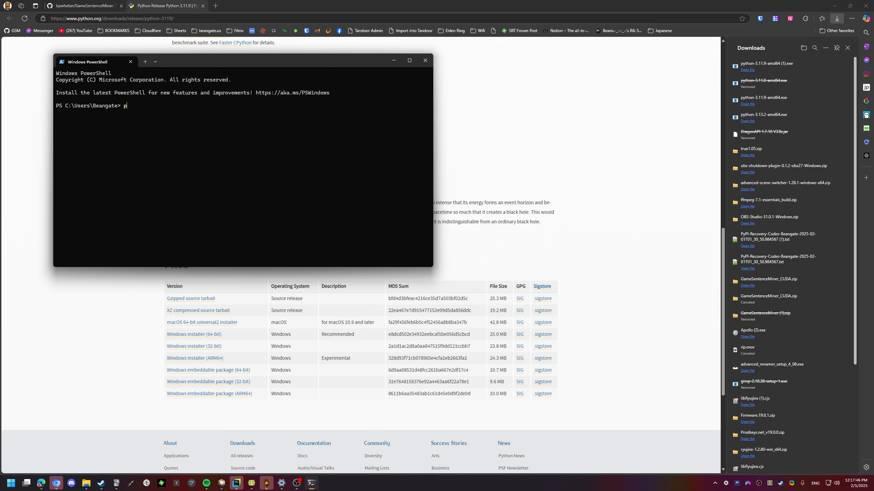
pyautogui.write('gamesentenceminer')
pyautogui.press('Return')
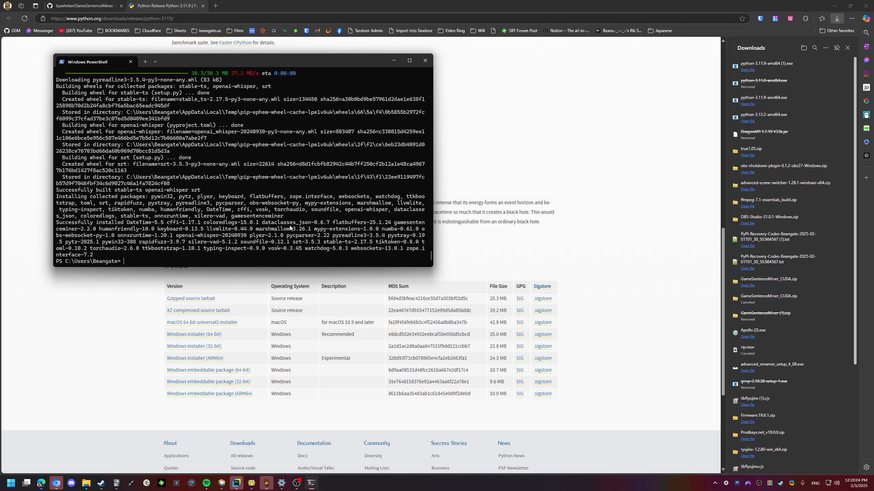
pyautogui.write('gamesentenceminer')
pyautogui.press('Return')
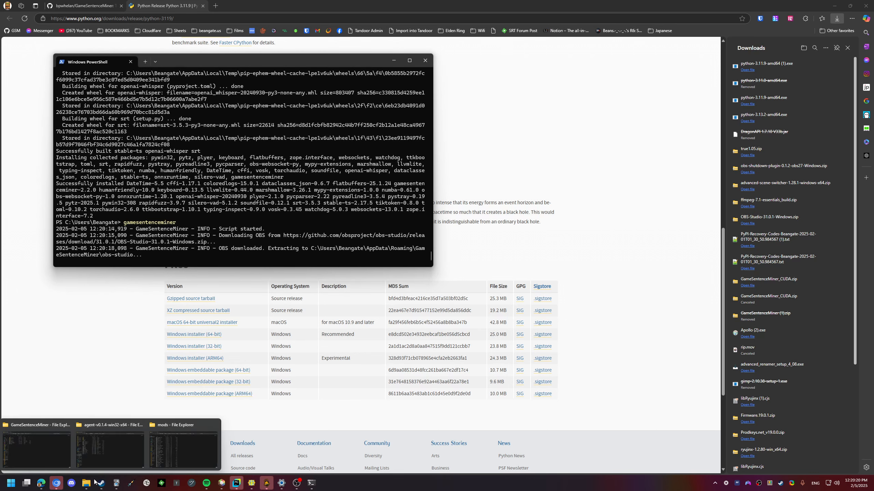
# - Examine the GameSentenceMiner folder and its AppData\Roaming path in File Explorer, then minimize the window
pyautogui.click(111, 445)
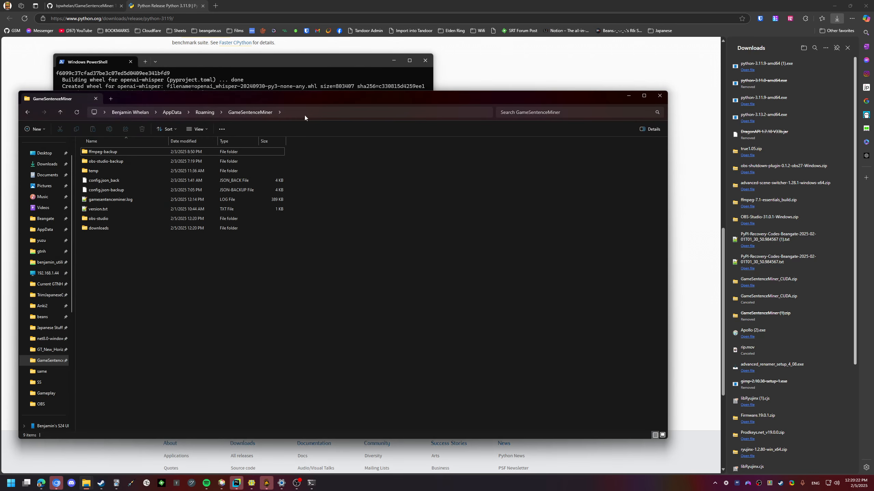
pyautogui.click(259, 112)
pyautogui.click(259, 113)
pyautogui.moveTo(259, 113); pyautogui.dragTo(130, 114)
pyautogui.click(242, 284)
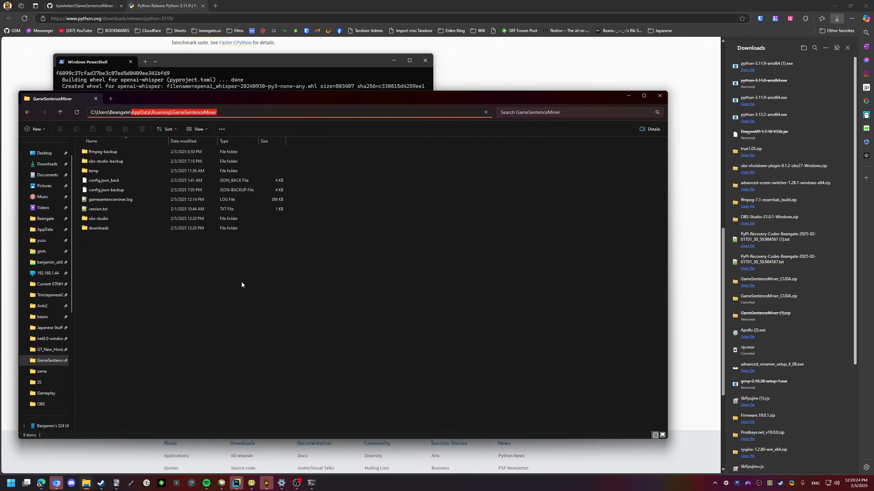
pyautogui.click(293, 112)
pyautogui.click(270, 293)
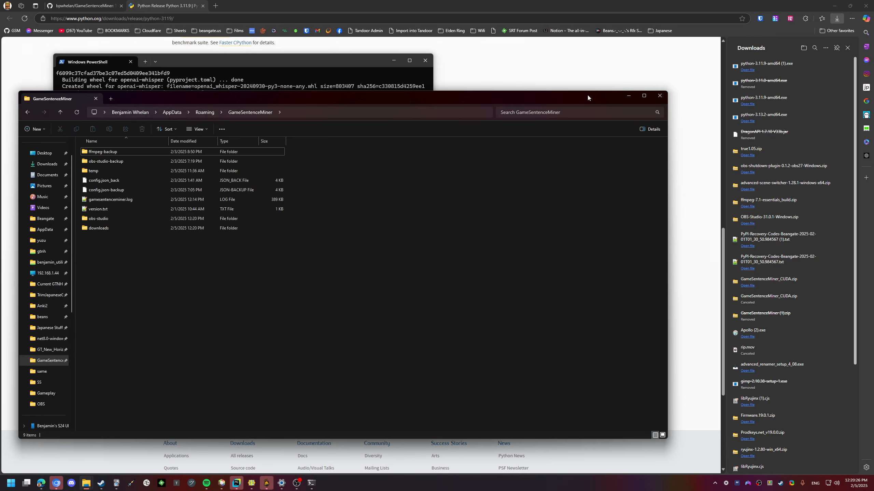
pyautogui.click(628, 95)
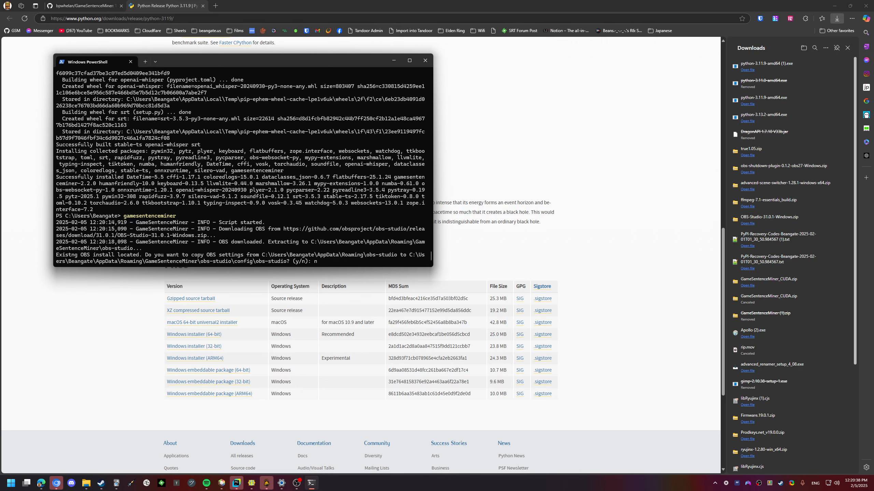
# - Answer n to copying the existing OBS settings, and choose to optimize just for recording in the OBS Auto-Configuration Wizard
pyautogui.press('Return')
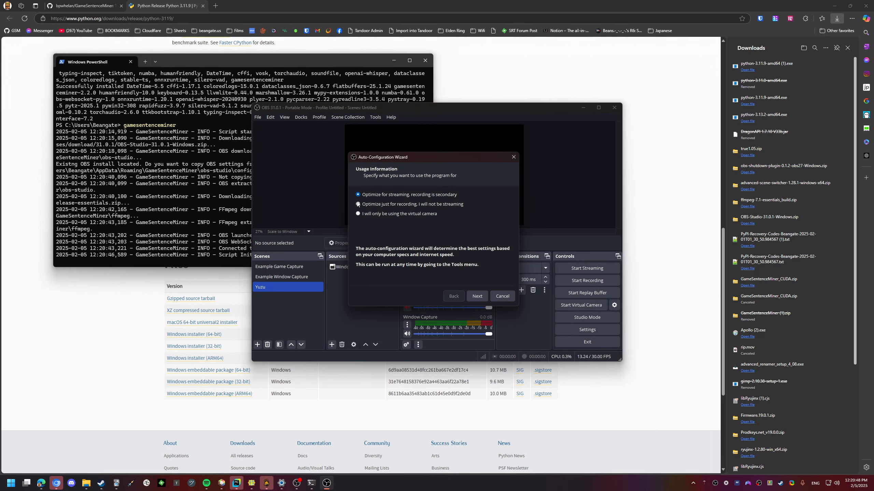
pyautogui.click(357, 204)
pyautogui.moveTo(436, 157); pyautogui.dragTo(528, 130)
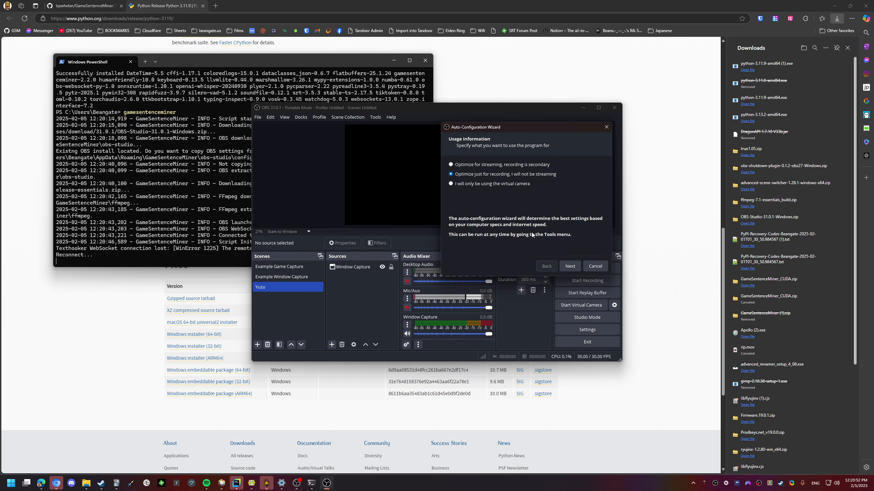
pyautogui.click(571, 267)
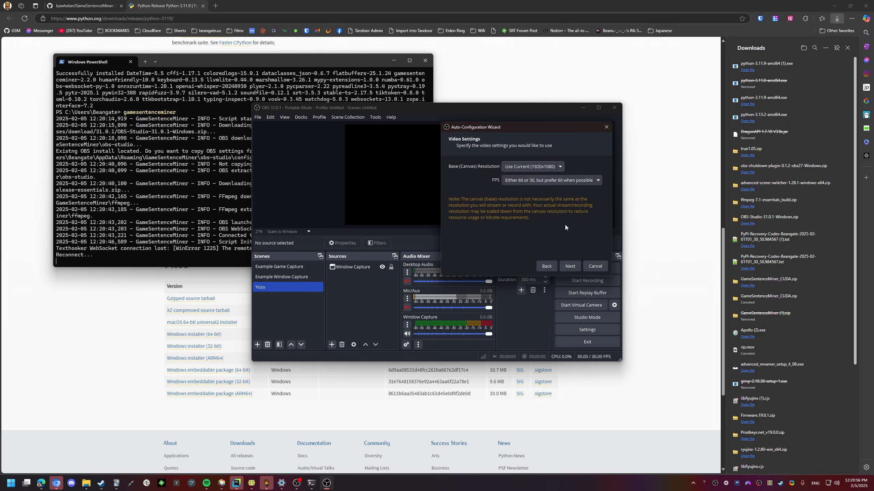
# - Set the wizard's FPS to 30 and base canvas resolution to Display 1 (2560x1440), and finish the wizard
pyautogui.click(538, 180)
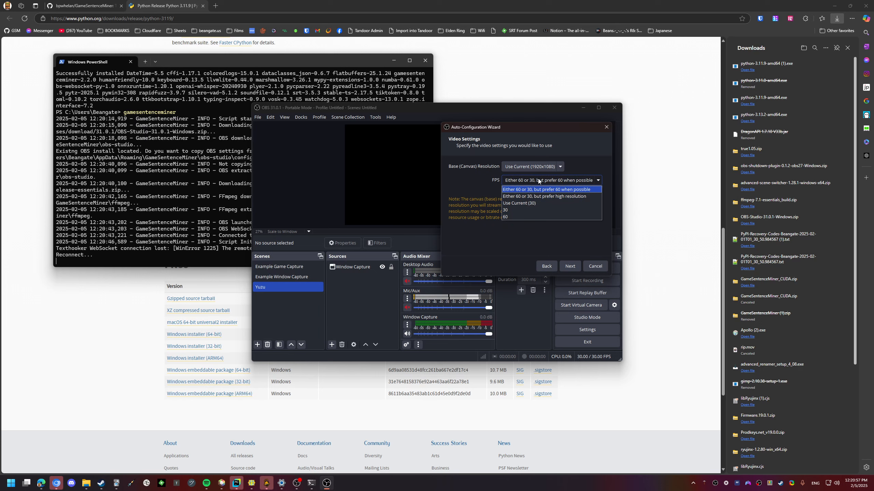
pyautogui.click(525, 210)
pyautogui.click(520, 166)
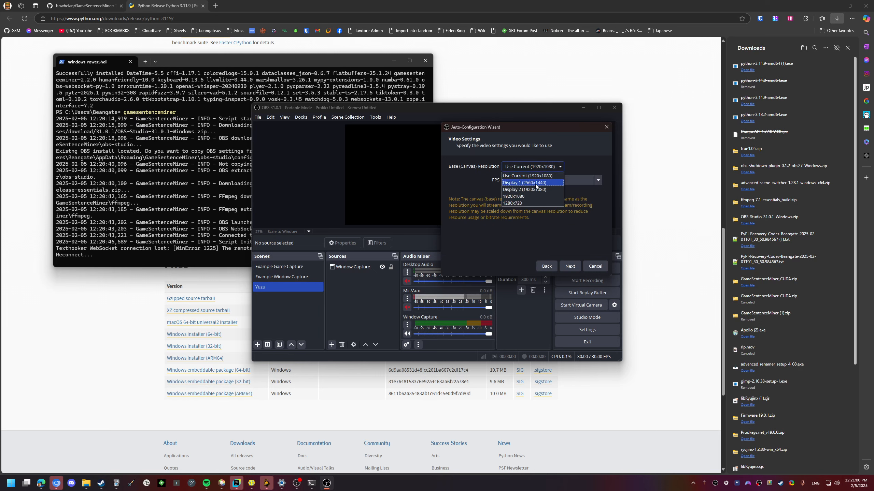
pyautogui.click(524, 183)
pyautogui.click(569, 266)
pyautogui.click(566, 267)
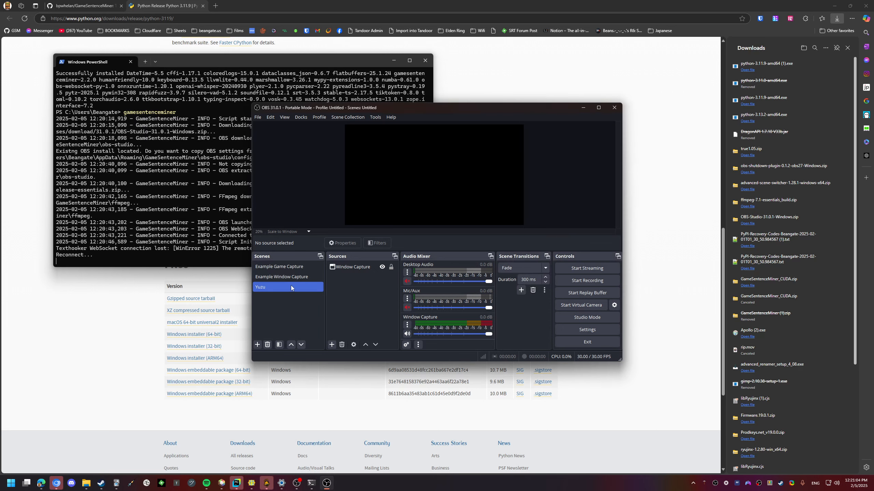
# - Add a new OBS scene named Yakuza 0
pyautogui.click(258, 345)
pyautogui.write('Yakuza 0')
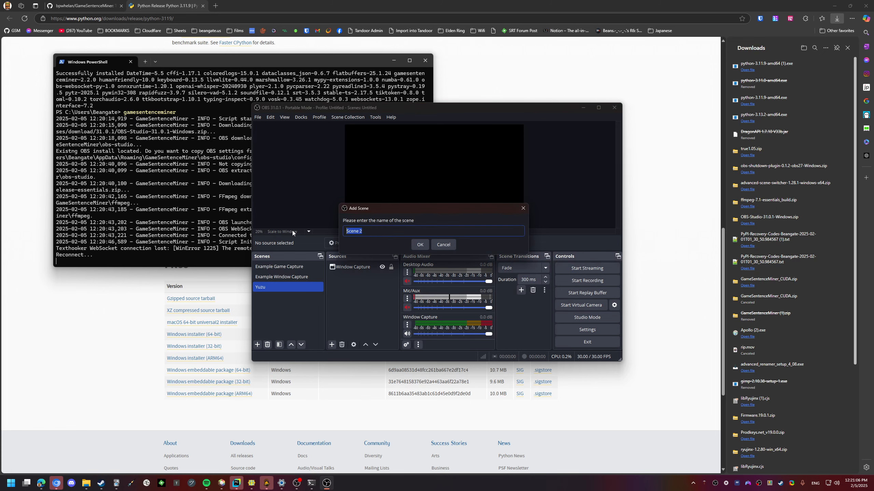
pyautogui.press('Return')
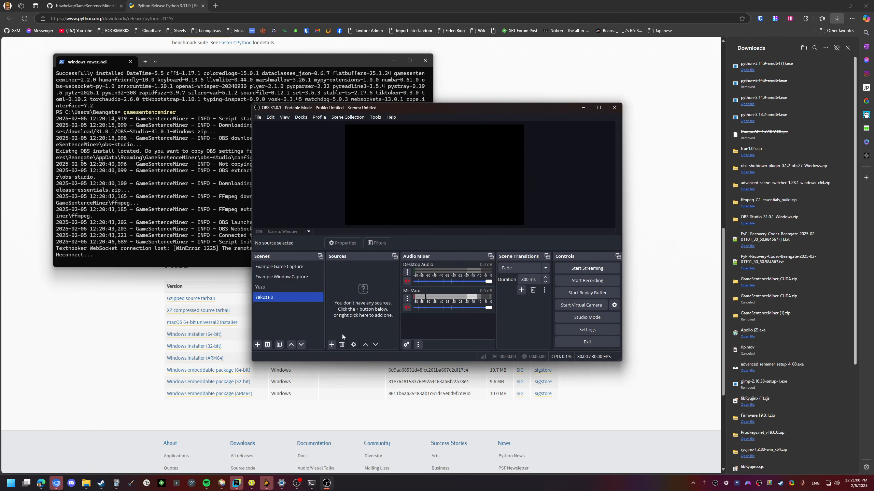
pyautogui.click(331, 344)
# - Bring up the Steam library and open the GameSentenceMiner settings window over it
pyautogui.click(102, 483)
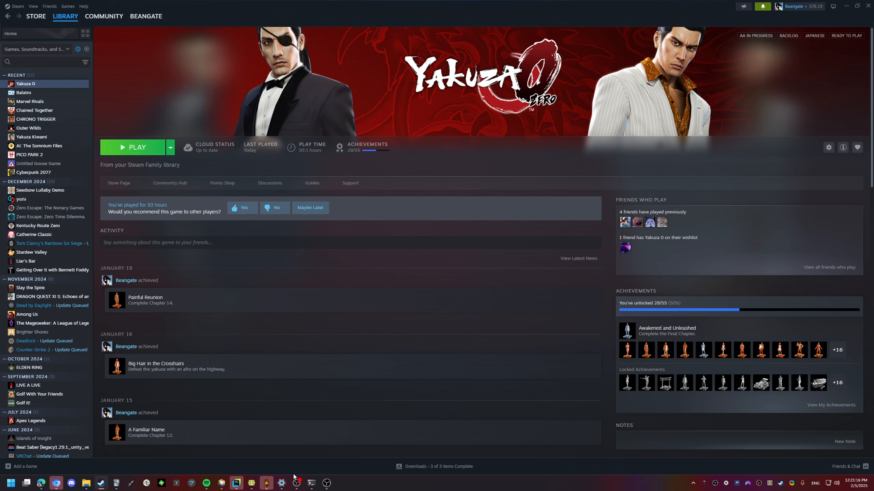
pyautogui.rightClick(704, 484)
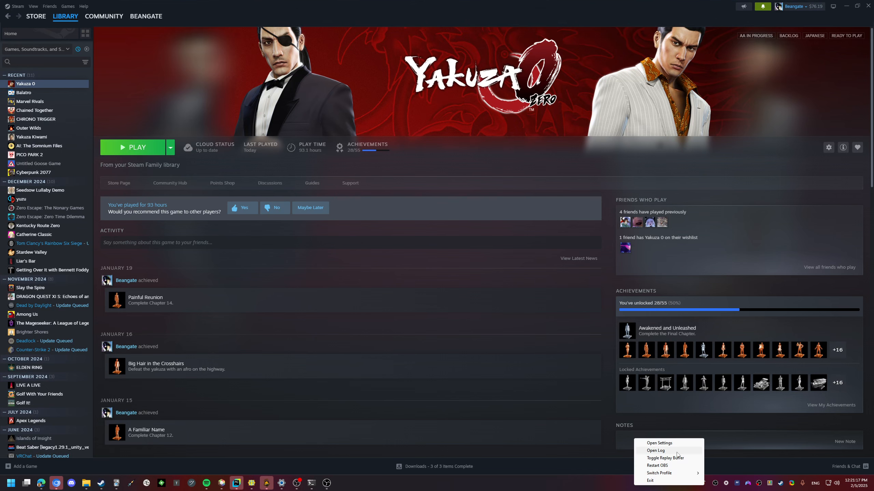
pyautogui.click(655, 445)
pyautogui.moveTo(178, 115); pyautogui.dragTo(552, 166)
# - Bring up Anki's card preview and note editor with the GameSentenceMiner configuration window beside them
pyautogui.moveTo(116, 483)
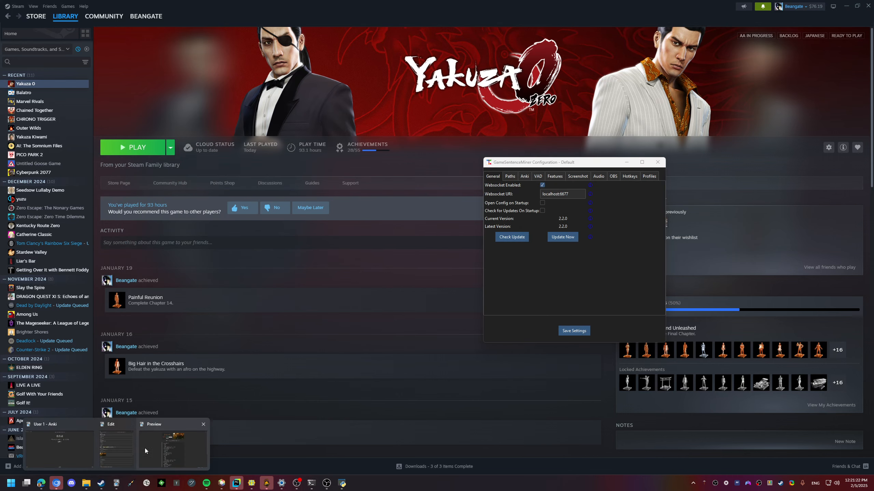
pyautogui.click(159, 448)
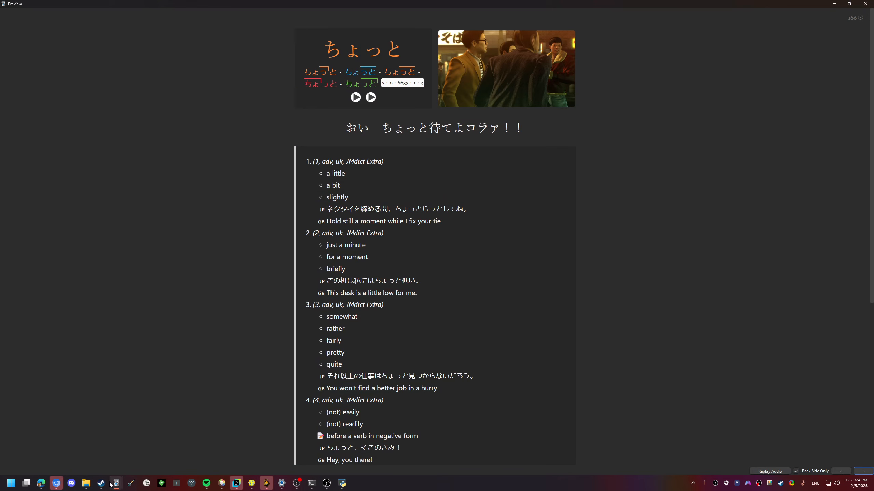
pyautogui.click(111, 456)
pyautogui.moveTo(342, 483)
pyautogui.click(341, 444)
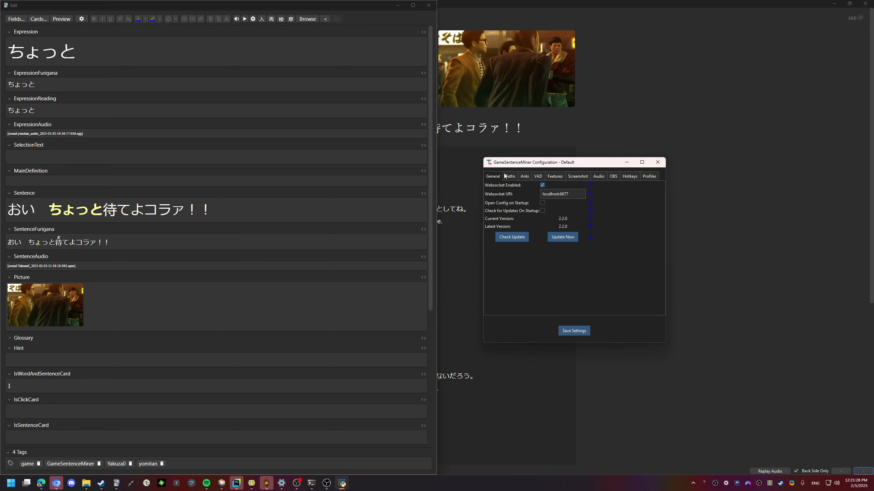
# - Open the Output settings in OBS and check the Recording Path
pyautogui.click(327, 484)
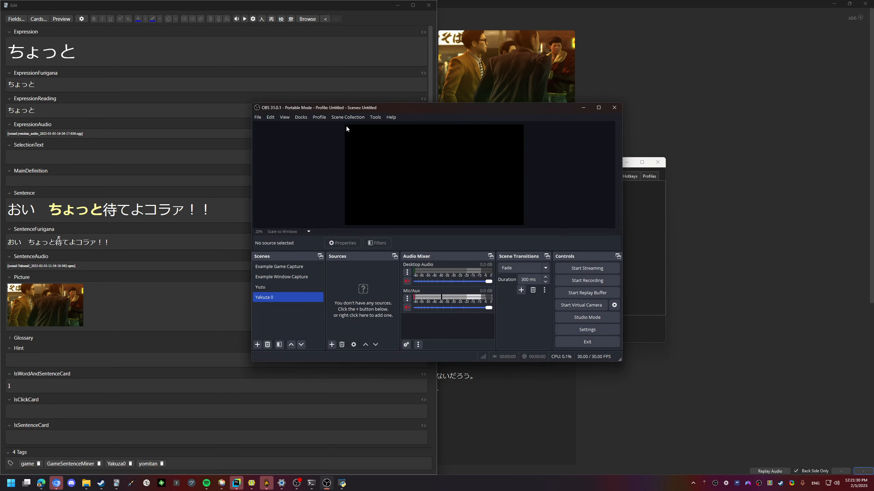
pyautogui.click(258, 117)
pyautogui.click(282, 150)
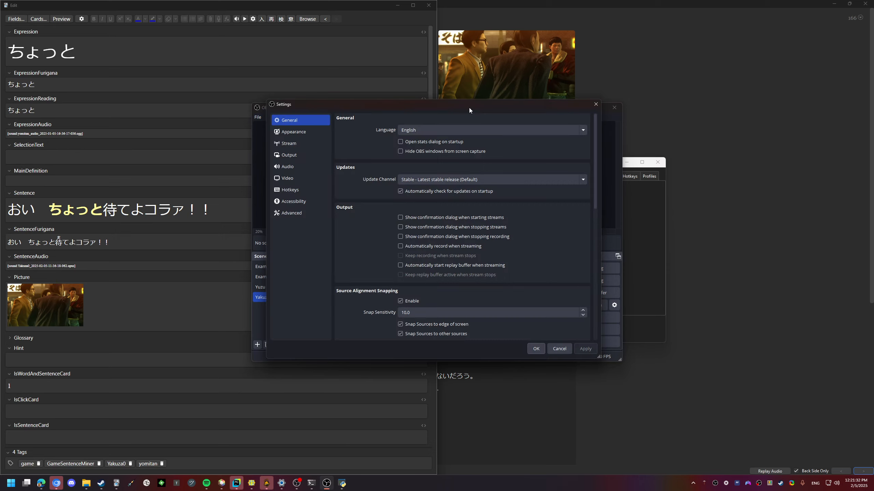
pyautogui.moveTo(469, 108); pyautogui.dragTo(225, 115)
pyautogui.click(51, 161)
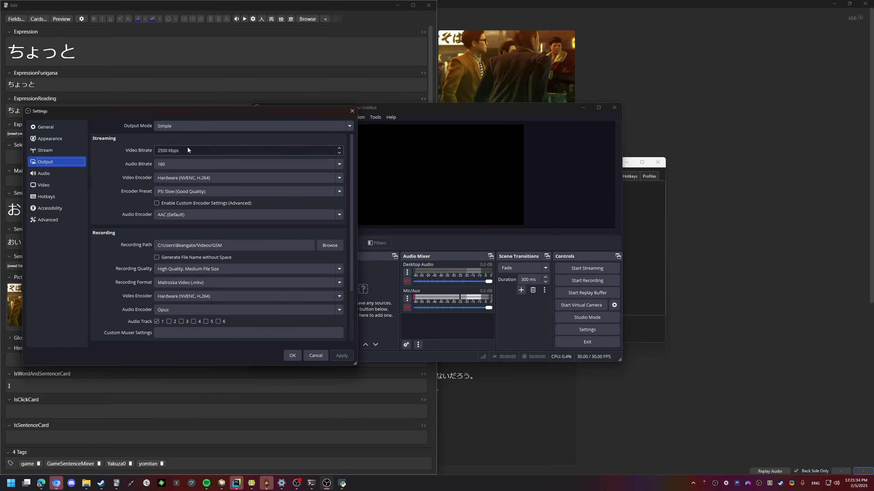
pyautogui.moveTo(161, 246)
pyautogui.mouseDown()
pyautogui.moveTo(222, 249)
pyautogui.moveTo(154, 246)
pyautogui.mouseUp()
pyautogui.click(226, 248)
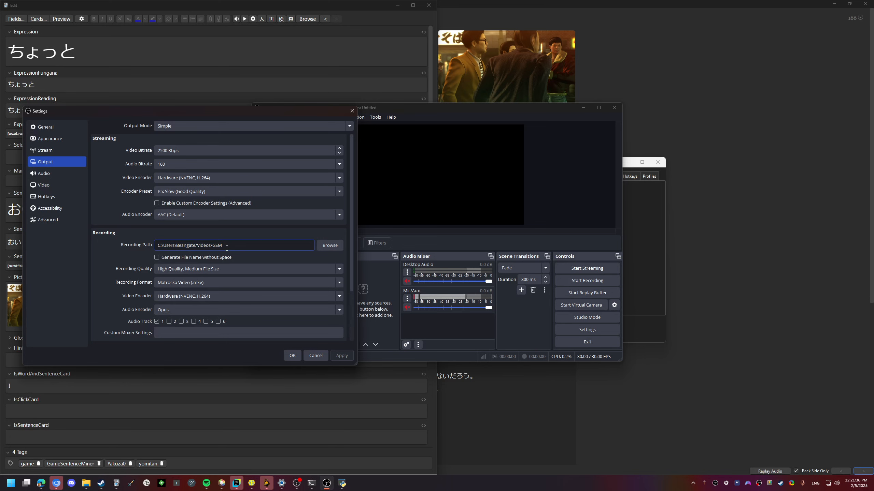
# - Compare the Folder to Watch in GameSentenceMiner's path settings with the OBS Recording Path
pyautogui.click(640, 211)
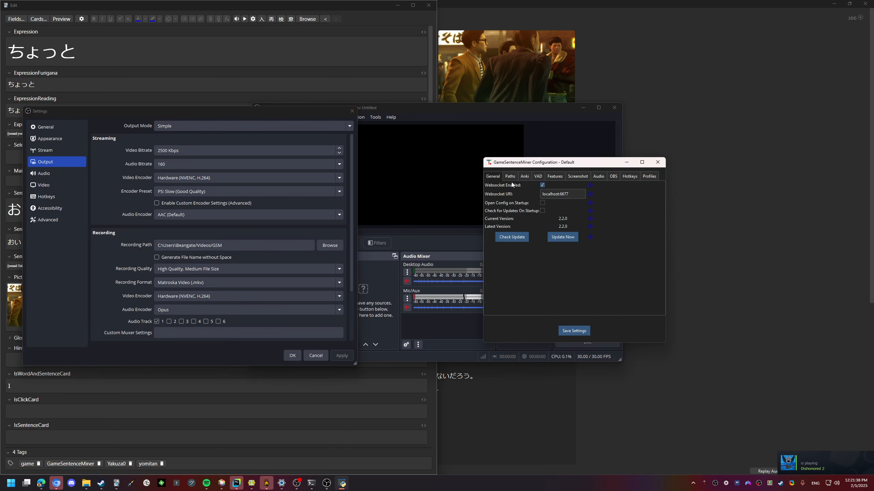
pyautogui.moveTo(560, 168); pyautogui.dragTo(429, 177)
pyautogui.click(416, 162)
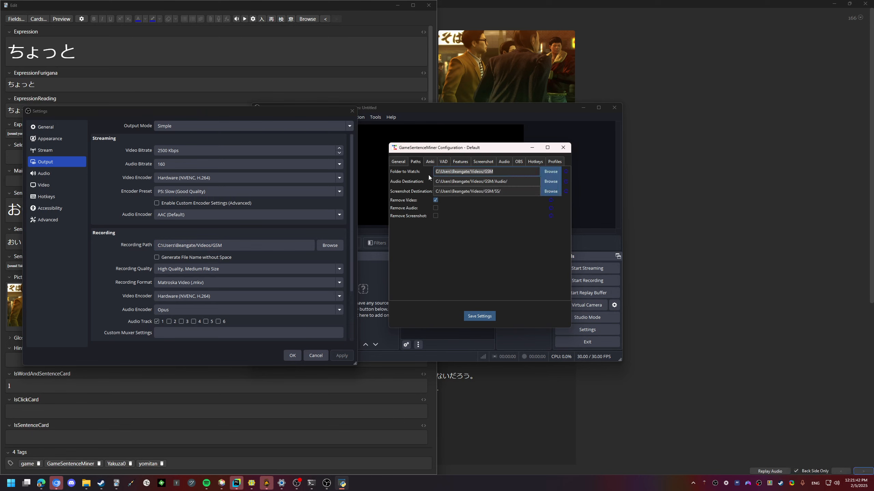
pyautogui.click(506, 173)
pyautogui.moveTo(506, 174); pyautogui.dragTo(484, 174)
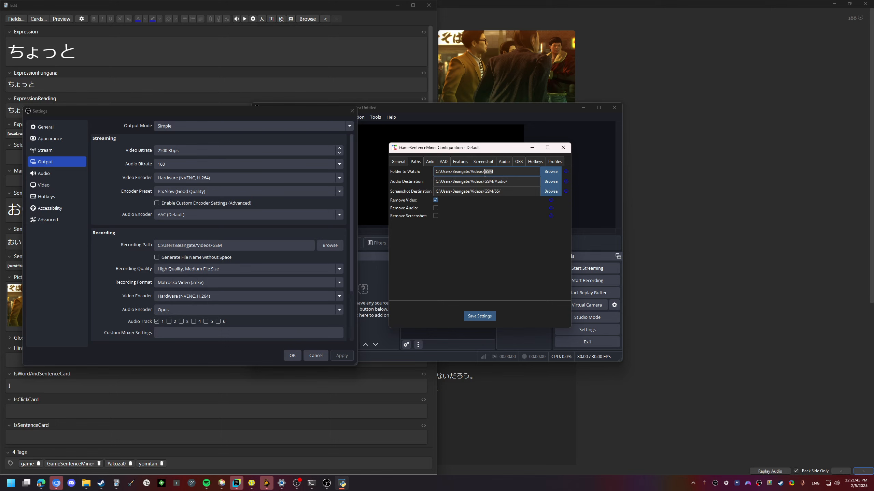
pyautogui.click(504, 171)
# - Bring up GameSentenceMiner's Anki settings over the note editor and compare the Sentence Field with the note's field names
pyautogui.click(431, 162)
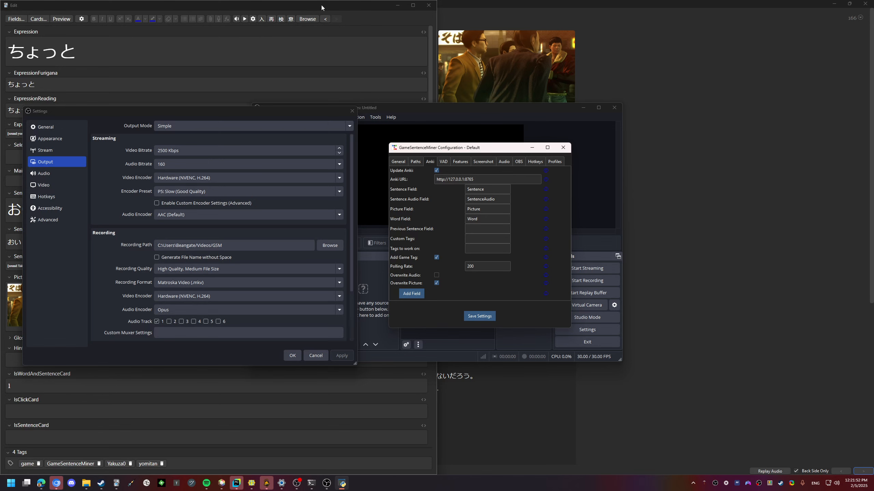
pyautogui.click(254, 67)
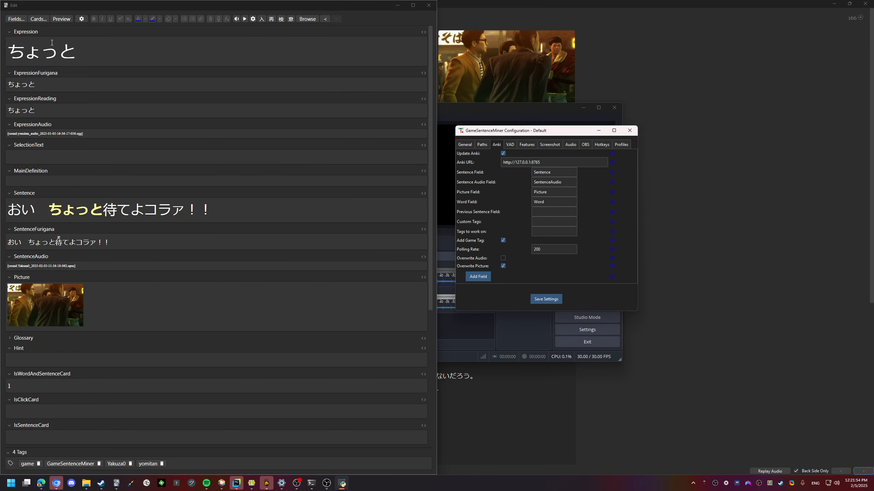
pyautogui.doubleClick(562, 171)
pyautogui.click(27, 194)
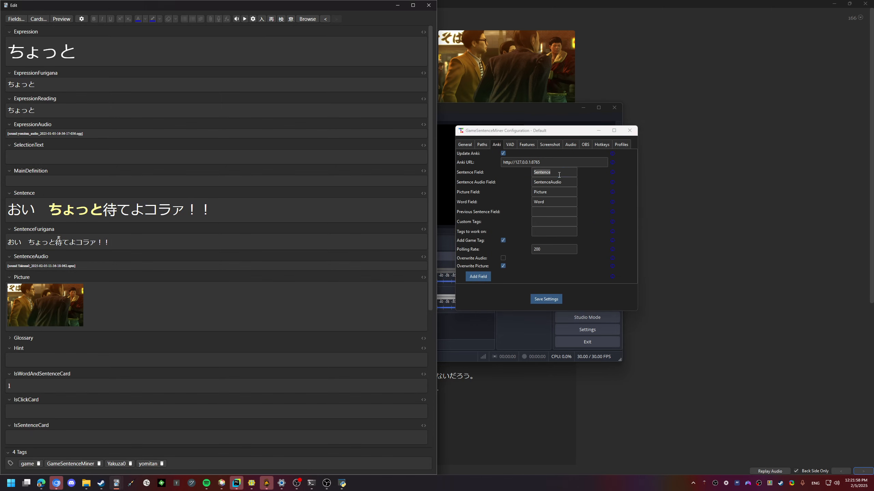
pyautogui.moveTo(562, 133); pyautogui.dragTo(382, 155)
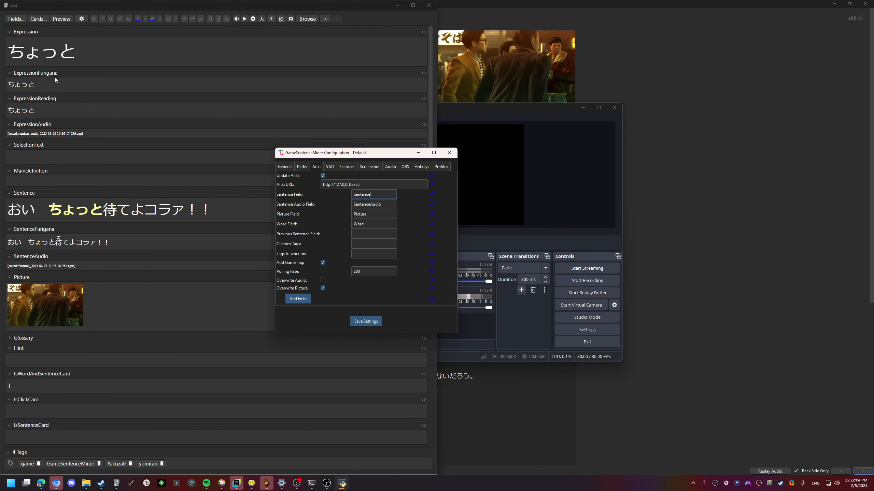
# - Set the Word Field in the Anki settings to Expression, matching the note's field name
pyautogui.press('Tab')
pyautogui.press('Tab')
pyautogui.doubleClick(375, 224)
pyautogui.write('Expression')
# - Check the lower fields of the Anki note and set the Previous Sentence Field to PreviousSentence
pyautogui.click(376, 234)
pyautogui.scroll(-5, 261, 212)
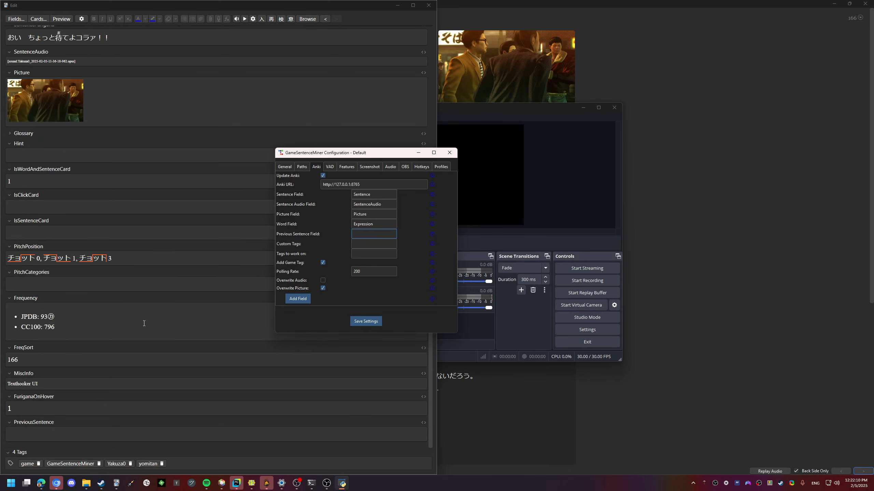
pyautogui.write('PreviousSentence')
pyautogui.click(385, 245)
# - Review the VAD, Features, Screenshot, Audio, OBS, Hotkeys, Profiles and General settings, and move the configuration window aside
pyautogui.click(330, 168)
pyautogui.click(346, 167)
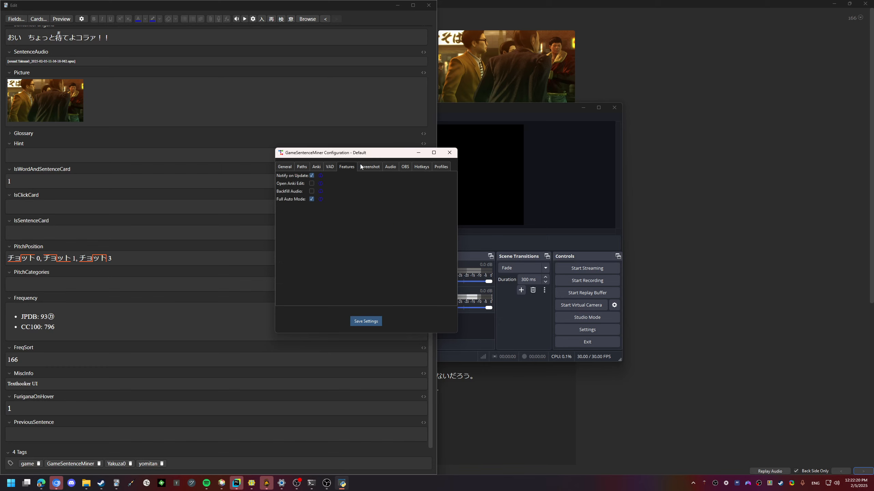
pyautogui.click(361, 167)
pyautogui.click(392, 167)
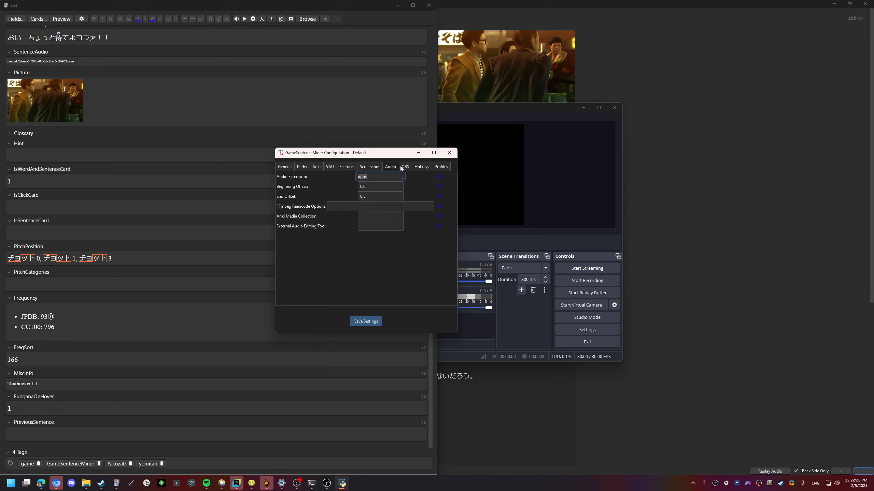
pyautogui.click(409, 168)
pyautogui.click(394, 168)
pyautogui.click(408, 168)
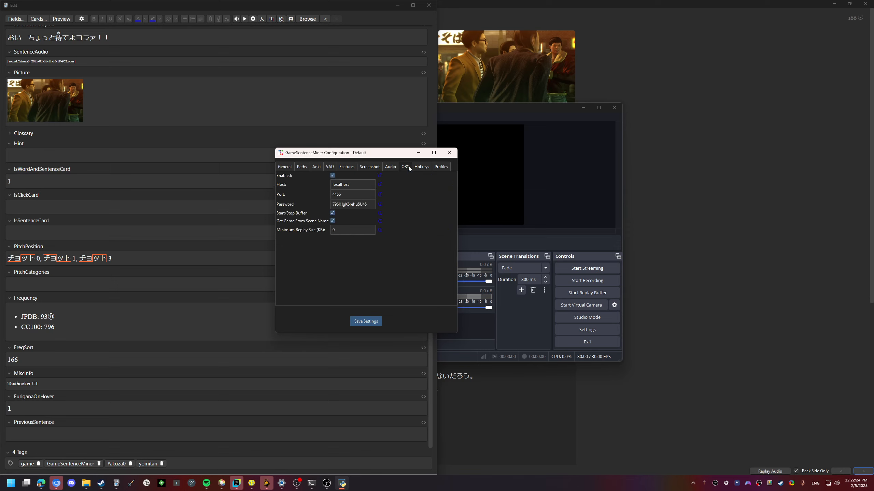
pyautogui.click(416, 168)
pyautogui.click(441, 168)
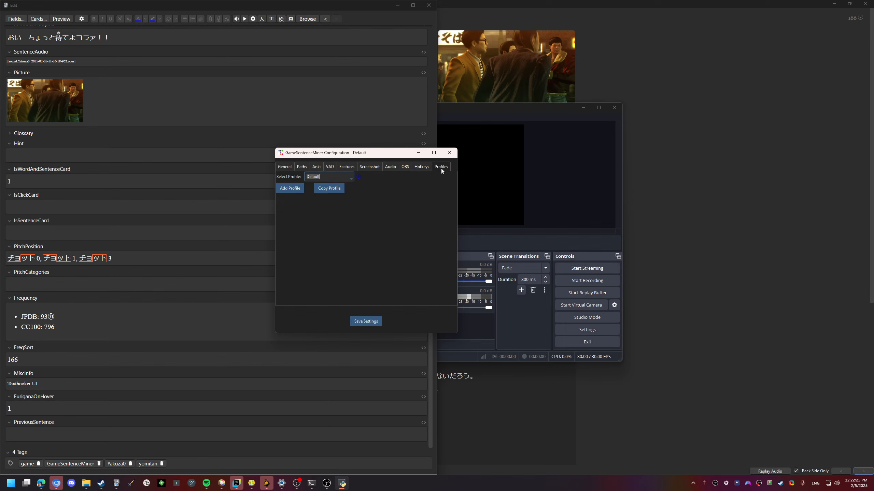
pyautogui.click(422, 168)
pyautogui.click(282, 166)
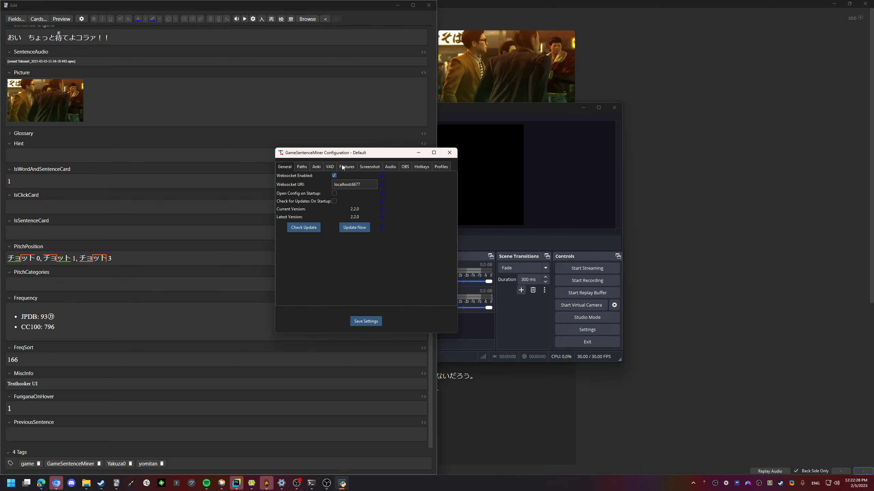
pyautogui.moveTo(378, 153); pyautogui.dragTo(680, 147)
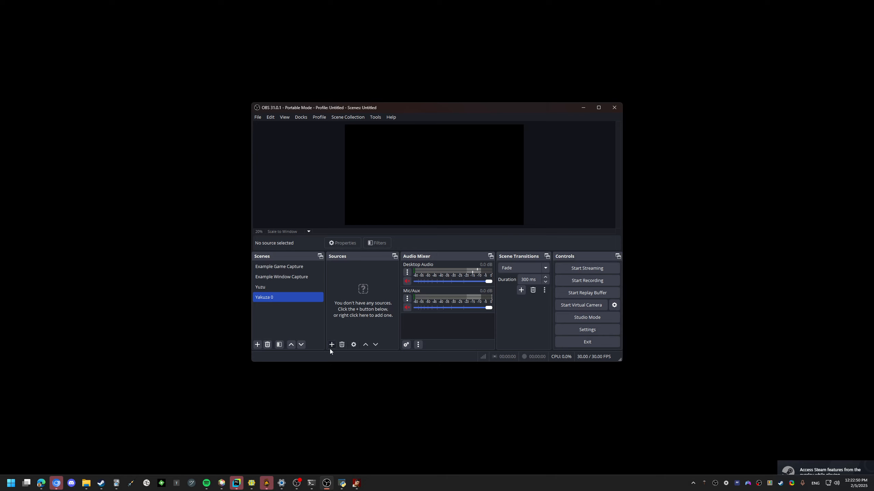
# - Start adding a source to the Yakuza 0 scene in OBS
pyautogui.click(330, 347)
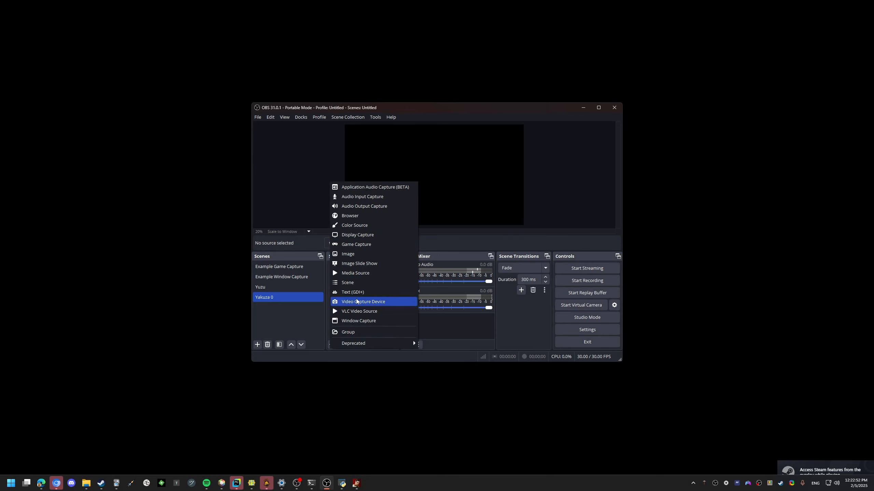